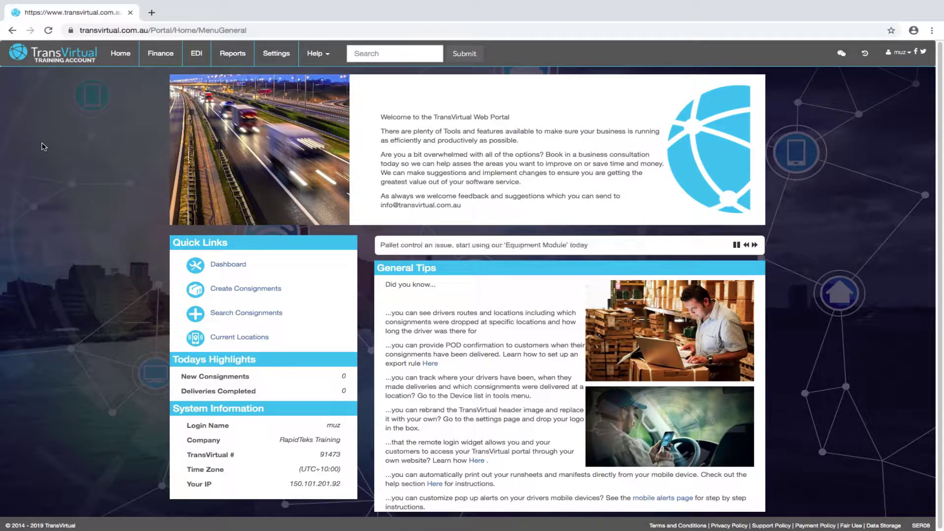
Create a new zone listing named "2020 Pricing Zones" in the finance rate cards' zone listing directory
{"action": "left_click", "coordinate": [279, 56]}
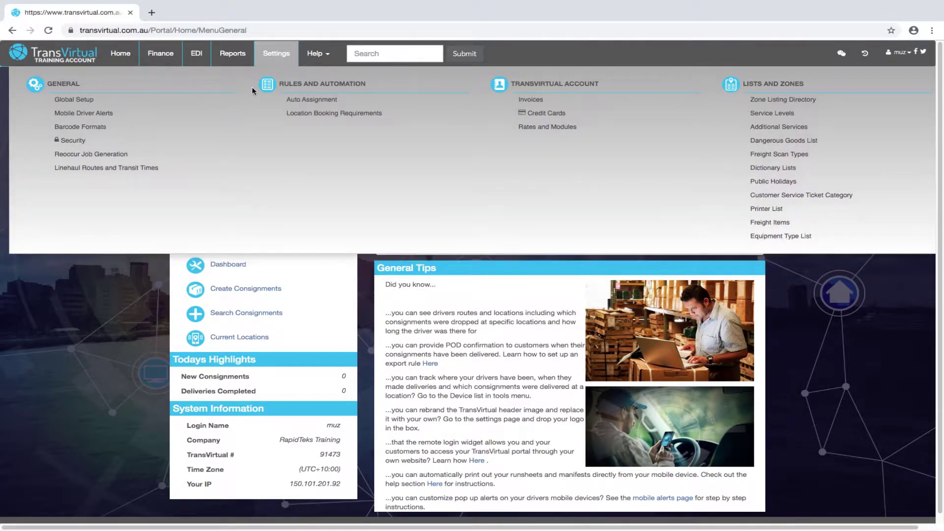
{"action": "left_click", "coordinate": [161, 58]}
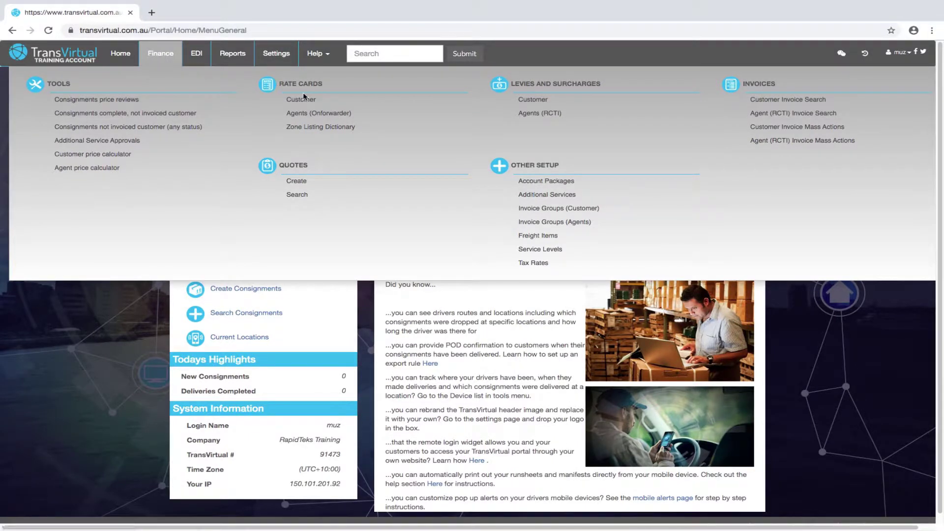
{"action": "left_click", "coordinate": [308, 128]}
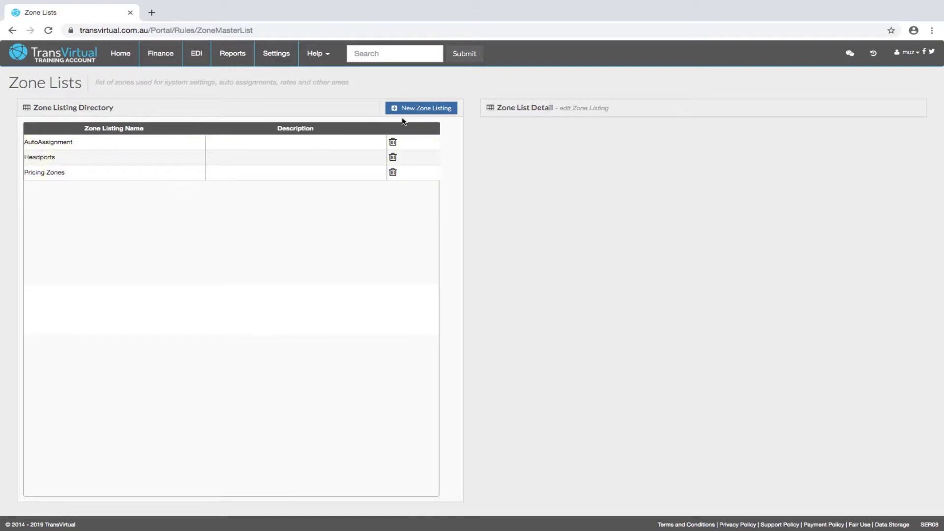
{"action": "left_click", "coordinate": [417, 112]}
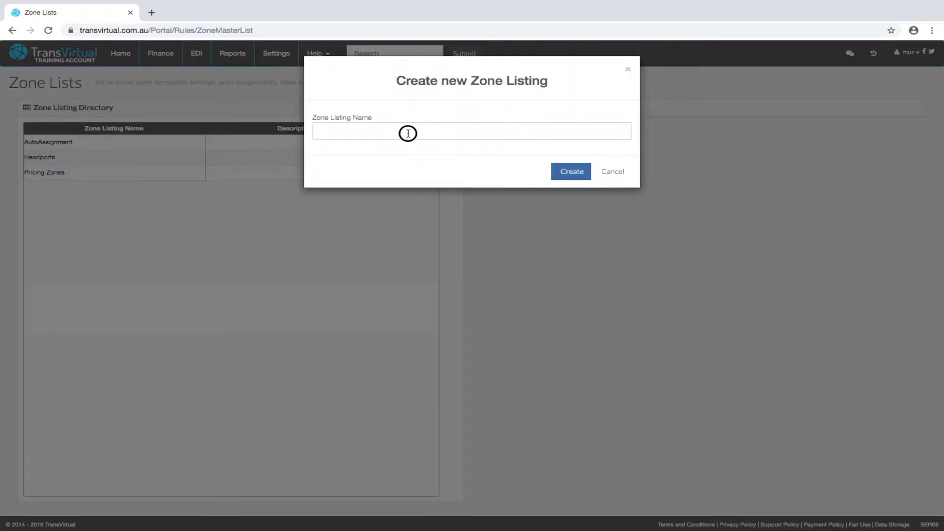
{"action": "left_click", "coordinate": [408, 133]}
{"action": "type", "text": "2020"}
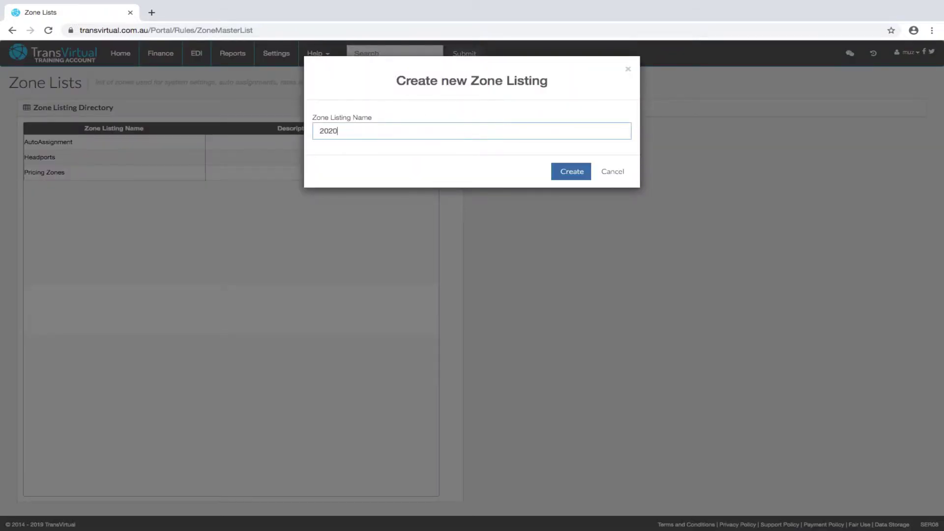
{"action": "type", "text": " Pricing Zones"}
{"action": "left_click", "coordinate": [565, 167]}
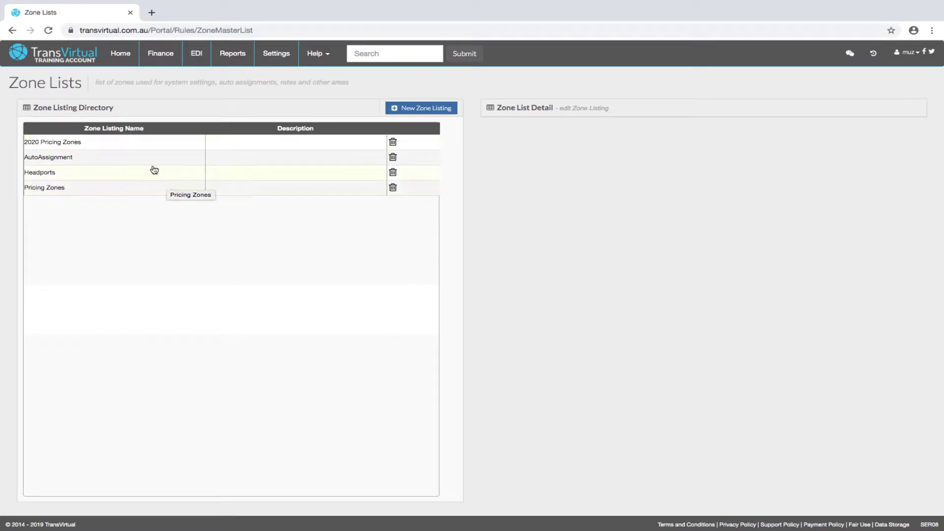
Add a zone named Melbourne with the short name MEL to the 2020 Pricing Zones listing
{"action": "left_click", "coordinate": [143, 147]}
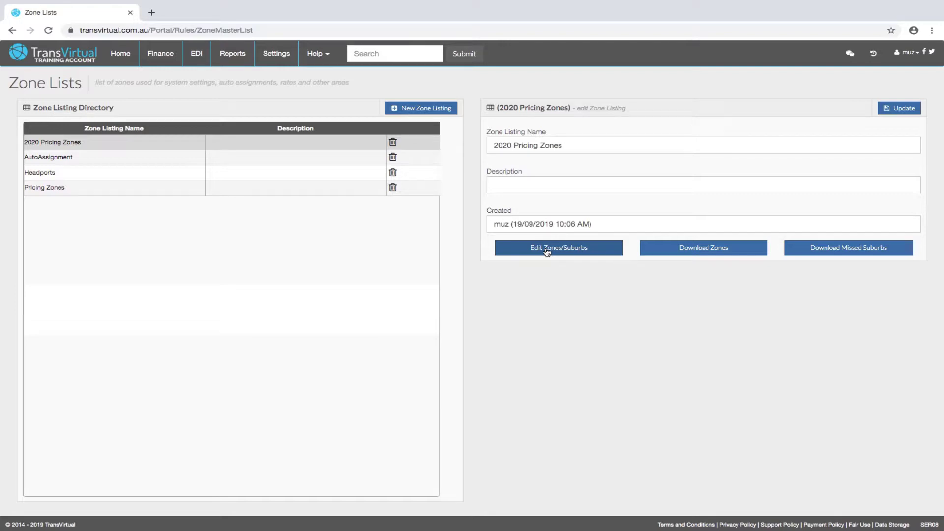
{"action": "left_click", "coordinate": [546, 252]}
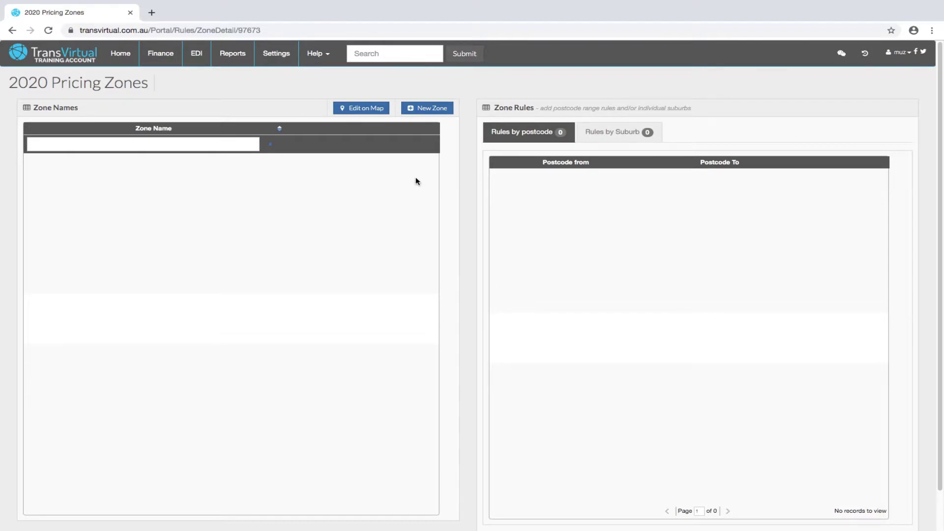
{"action": "left_click", "coordinate": [430, 110]}
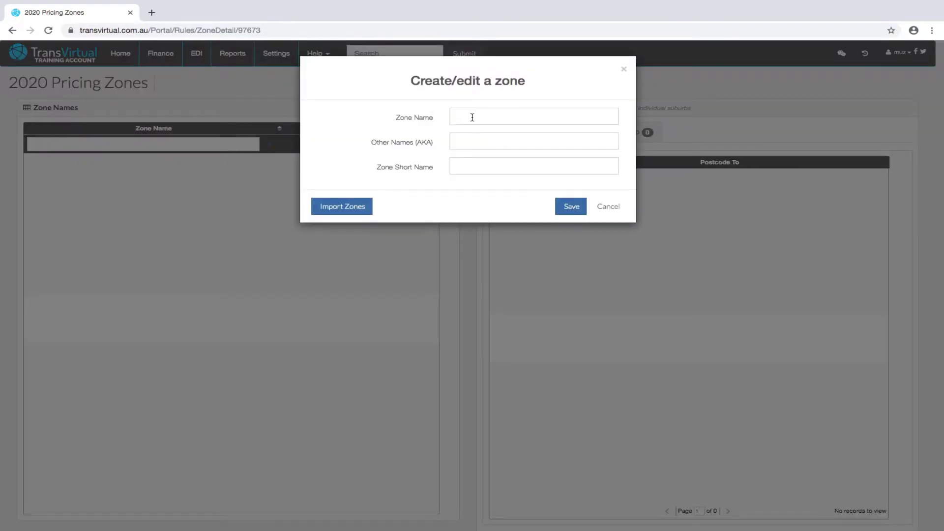
{"action": "left_click", "coordinate": [471, 117]}
{"action": "type", "text": "EML"}
{"action": "key", "text": "BackSpace"}
{"action": "key", "text": "BackSpace"}
{"action": "type", "text": "Melbourne"}
{"action": "left_click", "coordinate": [465, 169]}
{"action": "type", "text": "MEL"}
{"action": "left_click", "coordinate": [571, 206]}
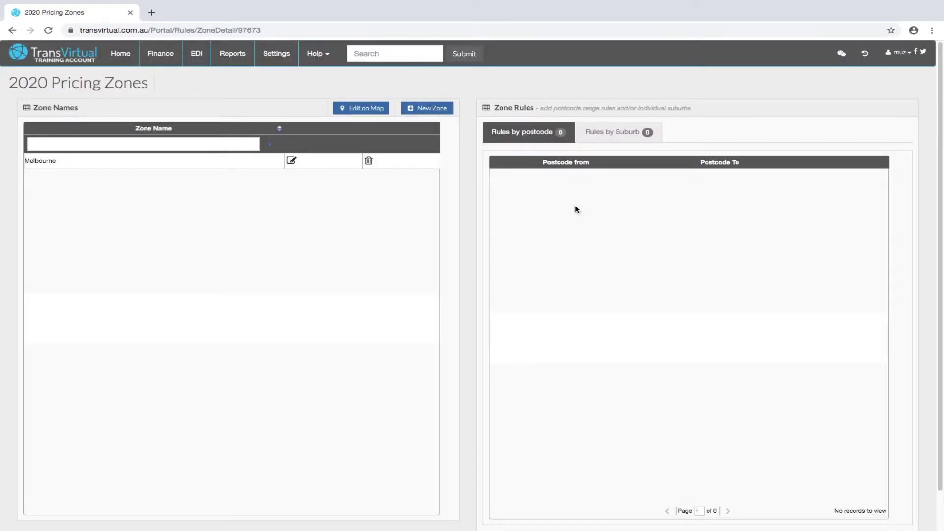
Add a single-postcode rule for 3000 to the Melbourne zone
{"action": "left_click", "coordinate": [169, 165]}
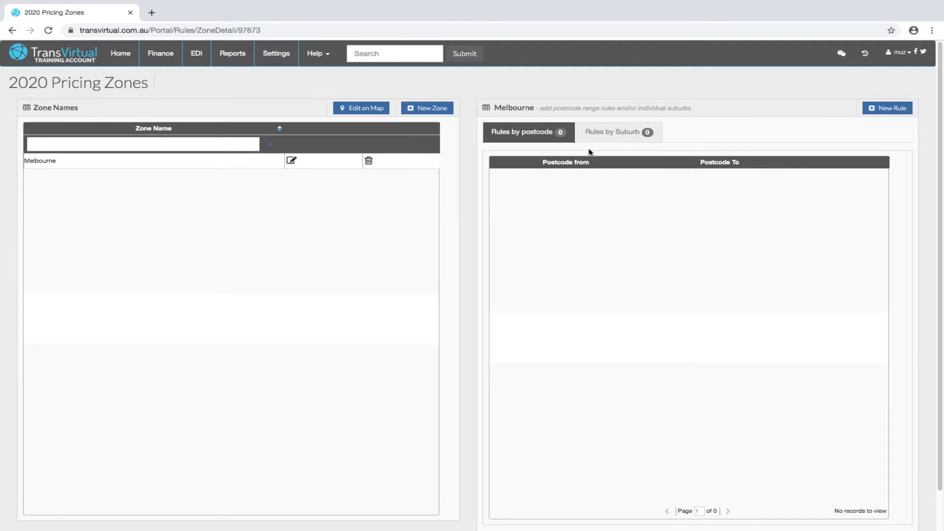
{"action": "left_click", "coordinate": [880, 111]}
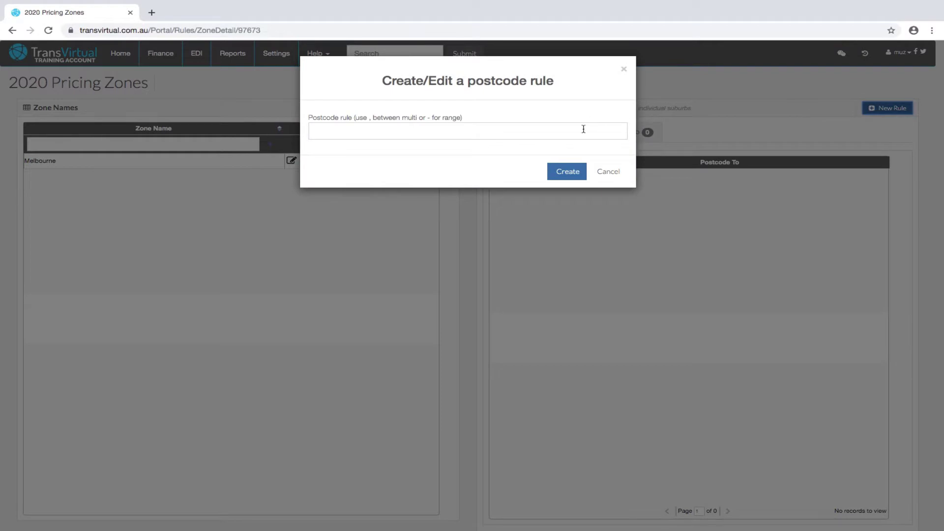
{"action": "left_click", "coordinate": [583, 129]}
{"action": "type", "text": "3000"}
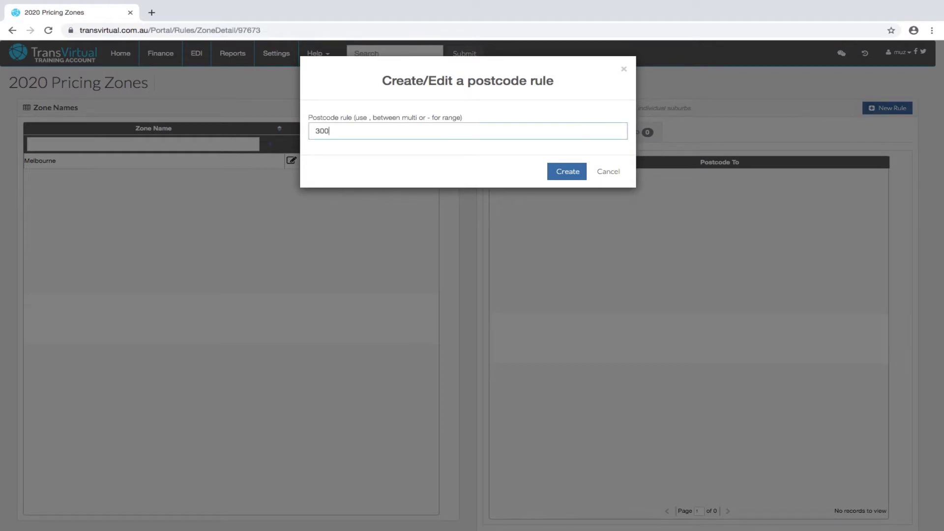
{"action": "left_click", "coordinate": [570, 173]}
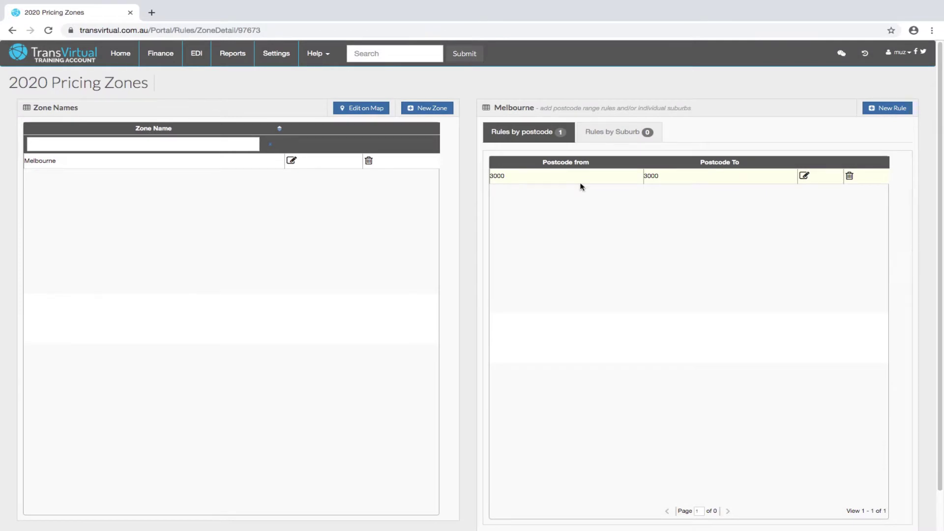
Add a postcode range rule of 3010-3100 to the Melbourne zone
{"action": "left_click", "coordinate": [885, 109]}
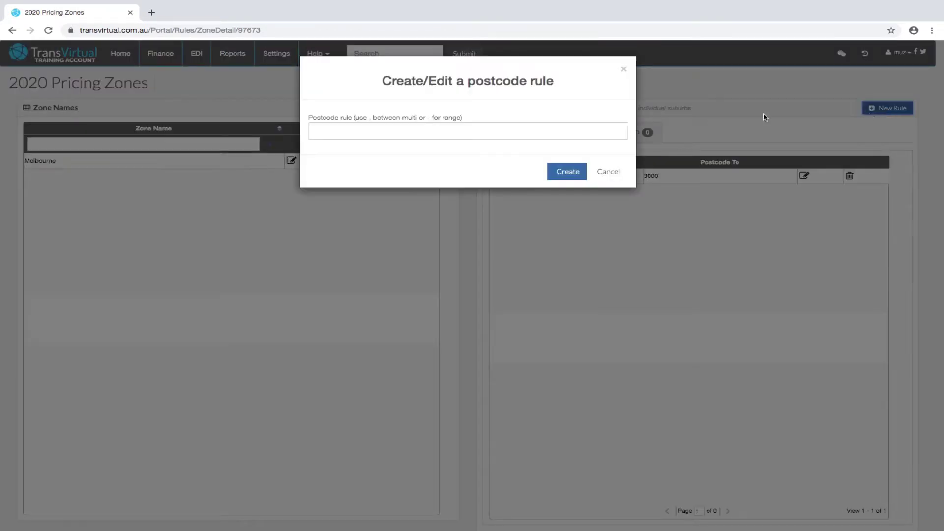
{"action": "left_click", "coordinate": [501, 134]}
{"action": "type", "text": "3"}
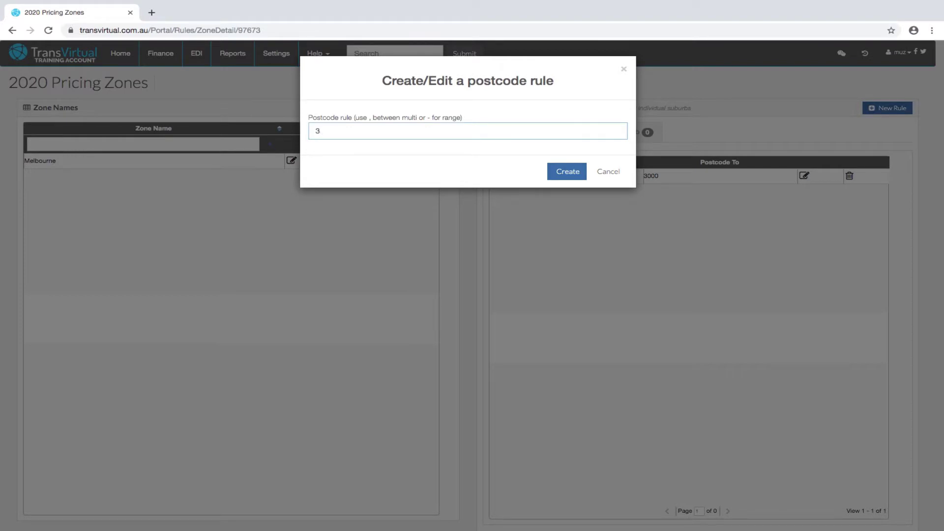
{"action": "type", "text": "010"}
{"action": "type", "text": "="}
{"action": "type", "text": "-"}
{"action": "type", "text": "3"}
{"action": "type", "text": "100"}
{"action": "left_click", "coordinate": [580, 173]}
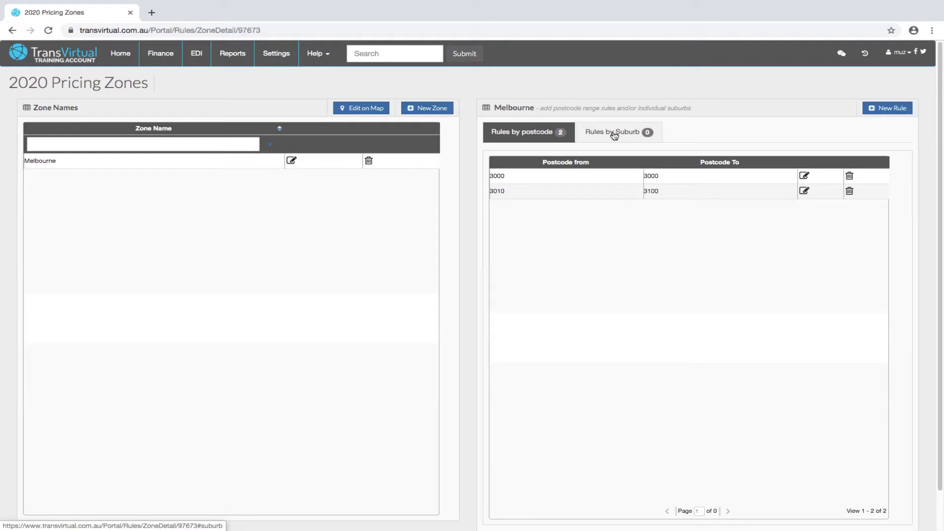
Filter the Melbourne zone's suburb rules by "melb" and mark the suburb Melbourne, VIC 3000 as selected
{"action": "left_click", "coordinate": [614, 136]}
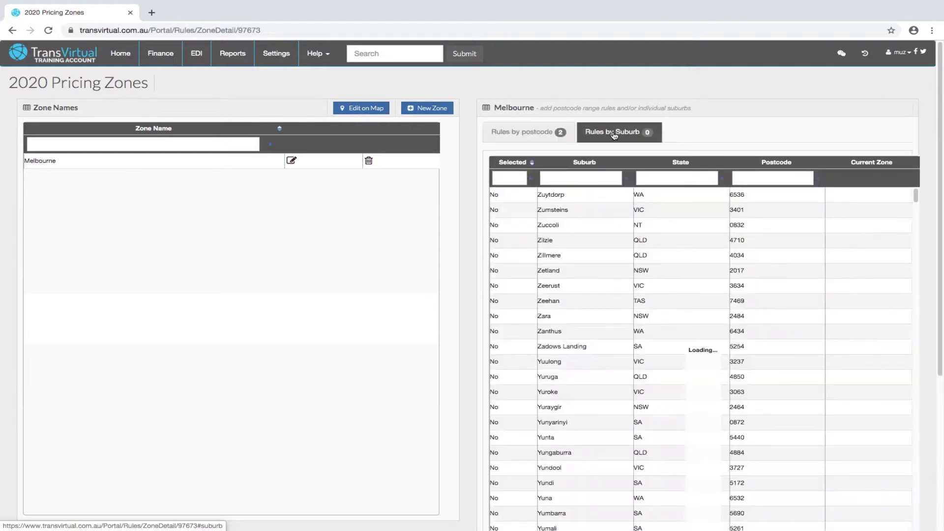
{"action": "left_click", "coordinate": [571, 176]}
{"action": "type", "text": "mel"}
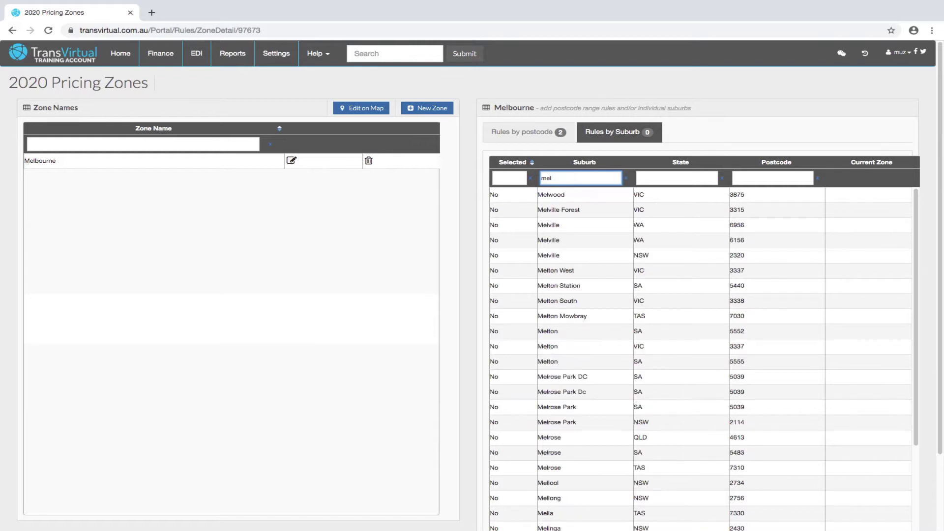
{"action": "type", "text": "b"}
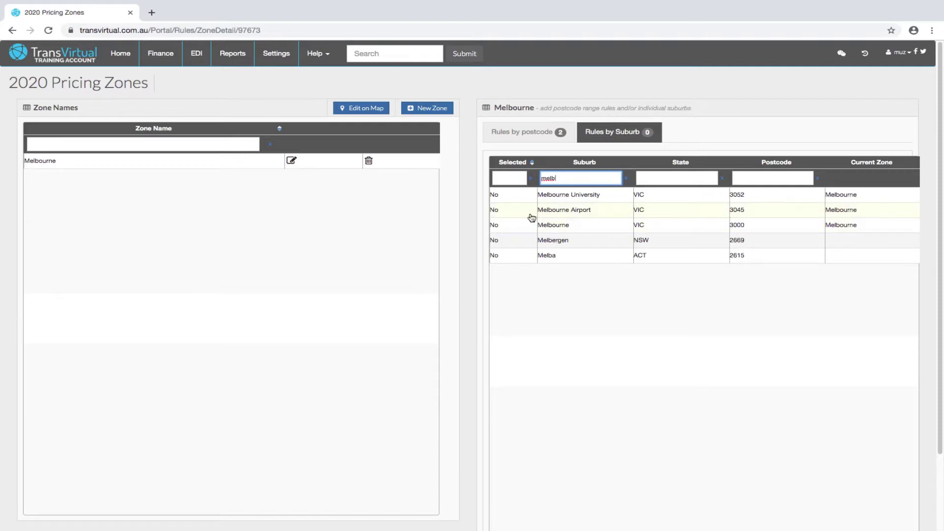
{"action": "left_click", "coordinate": [498, 226]}
{"action": "left_click", "coordinate": [493, 225]}
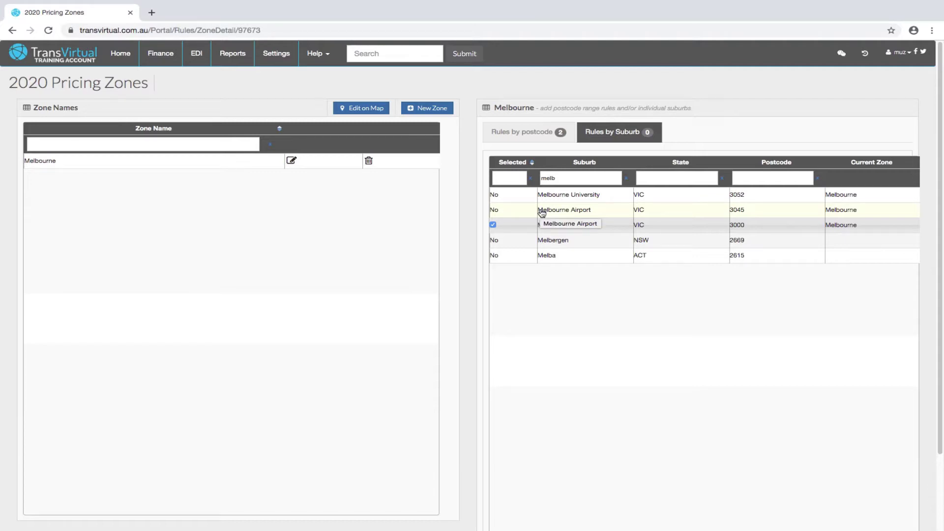
{"action": "left_click", "coordinate": [548, 211]}
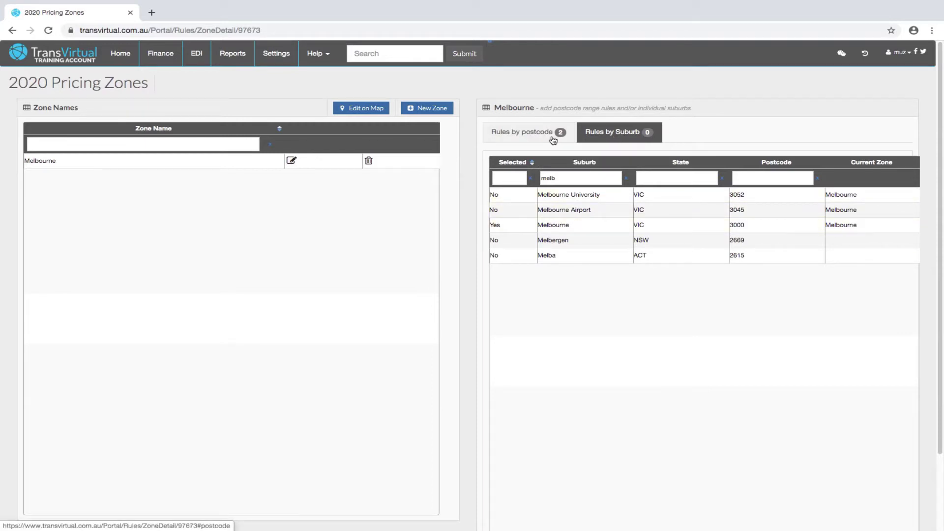
Draw a closed six-corner area for the Melbourne zone on the zone map, enclosing inner Melbourne between Altona North, Brighton, Camberwell, Heidelberg and Essendon
{"action": "left_click", "coordinate": [364, 109]}
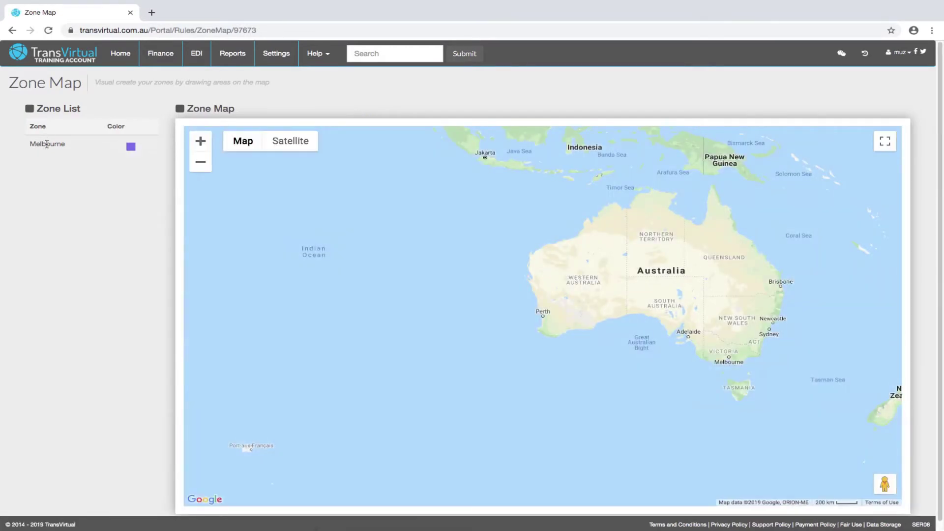
{"action": "left_click_drag", "start_coordinate": [698, 298], "coordinate": [629, 348]}
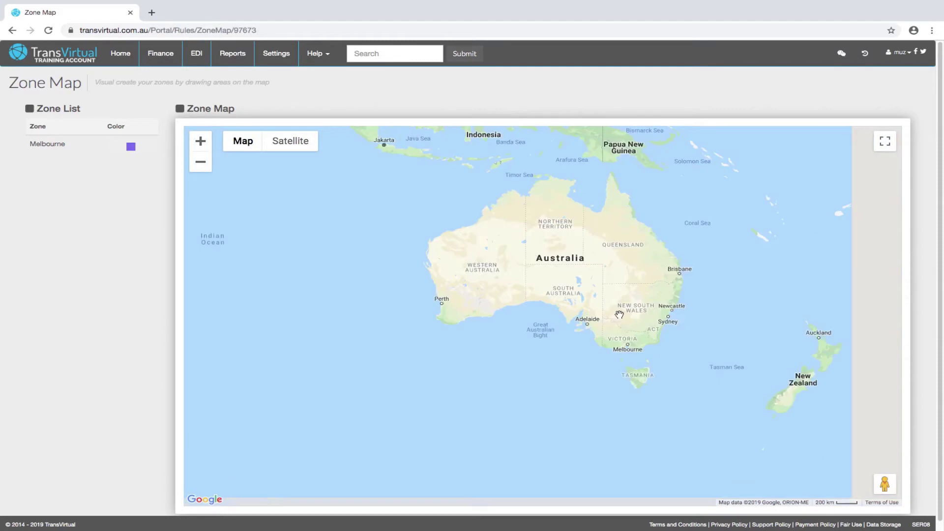
{"action": "double_click", "coordinate": [629, 348]}
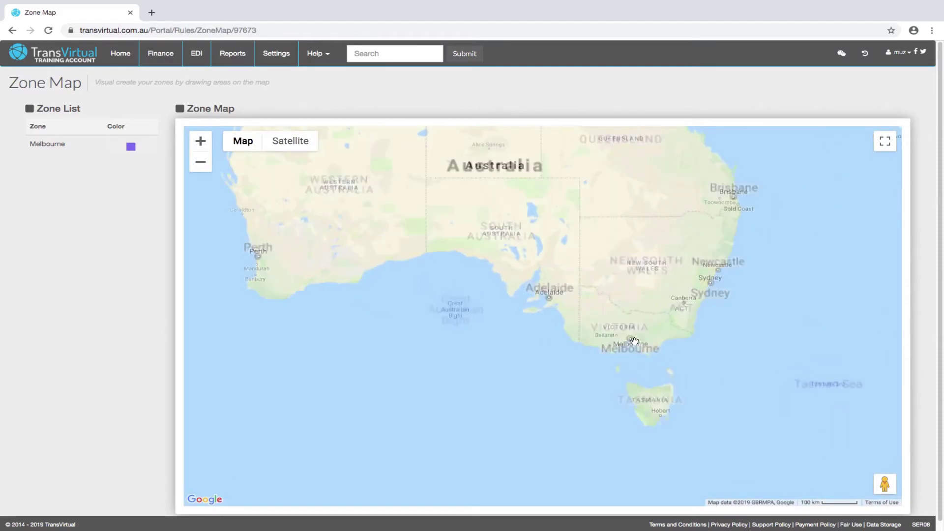
{"action": "scroll", "coordinate": [629, 348], "scroll_direction": "up", "scroll_amount": 2}
{"action": "scroll", "coordinate": [630, 333], "scroll_direction": "up", "scroll_amount": 2}
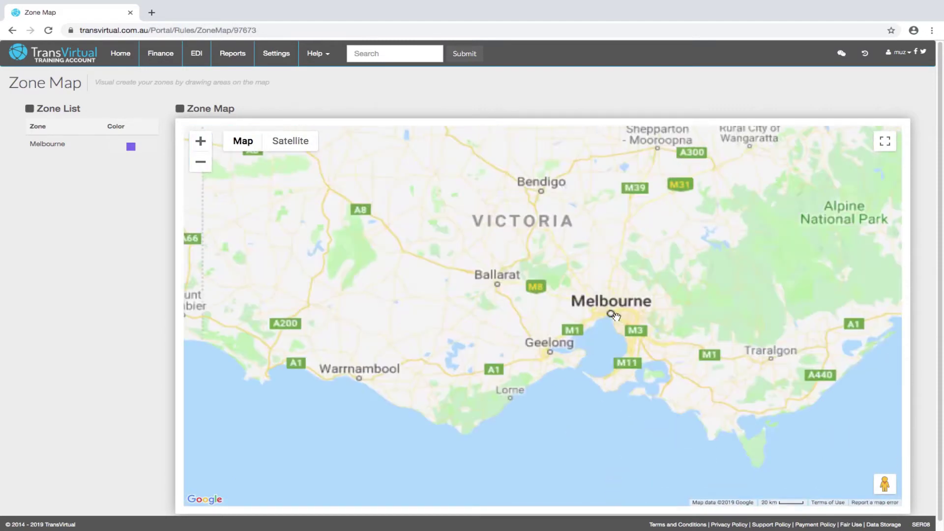
{"action": "scroll", "coordinate": [609, 311], "scroll_direction": "up", "scroll_amount": 2}
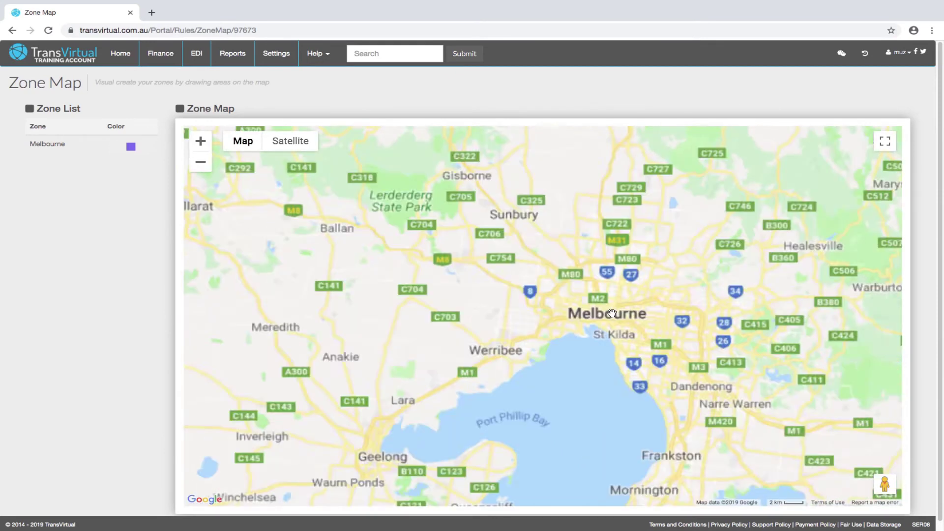
{"action": "left_click", "coordinate": [54, 145]}
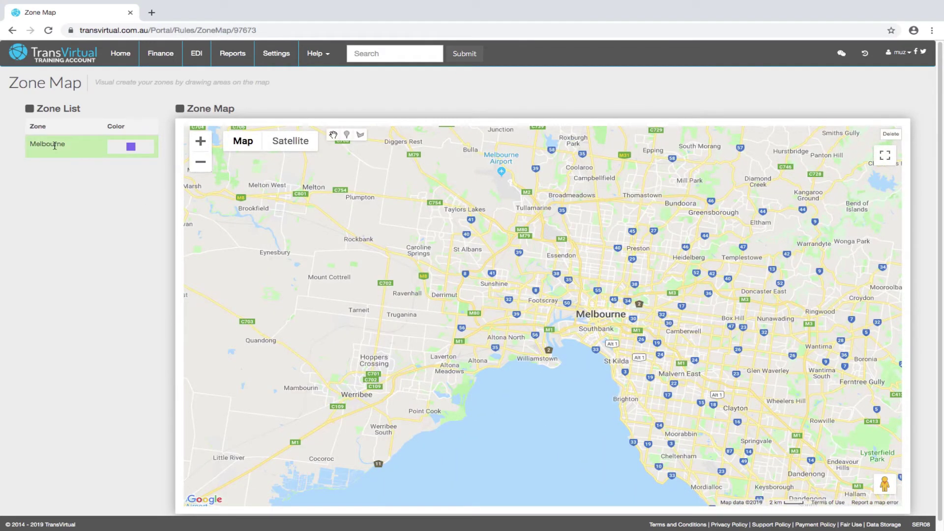
{"action": "left_click", "coordinate": [361, 135]}
{"action": "left_click", "coordinate": [535, 245]}
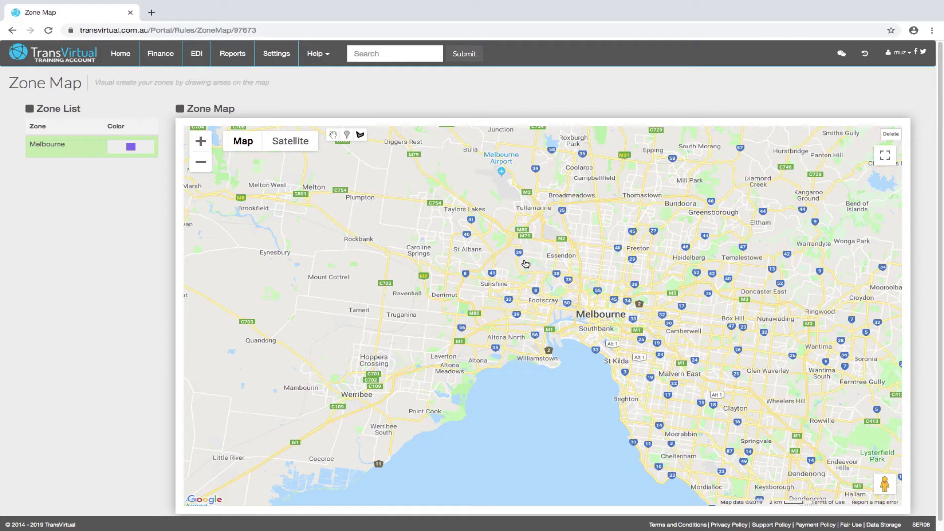
{"action": "left_click", "coordinate": [488, 345]}
{"action": "left_click", "coordinate": [621, 395]}
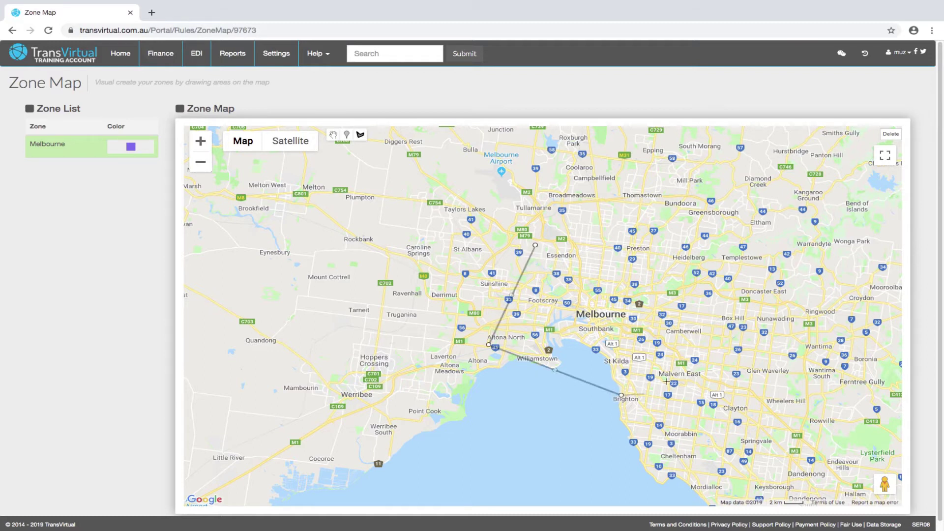
{"action": "left_click", "coordinate": [709, 332]}
{"action": "left_click", "coordinate": [697, 244]}
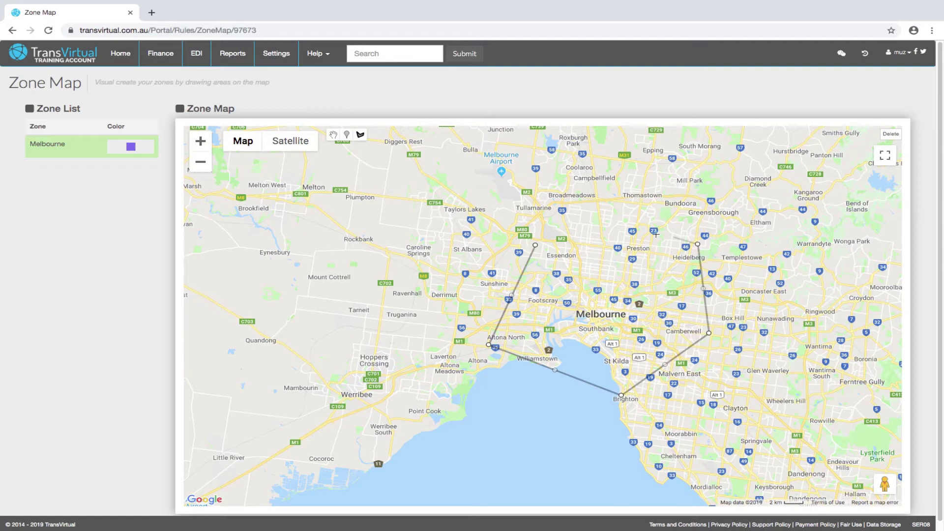
{"action": "left_click", "coordinate": [606, 227]}
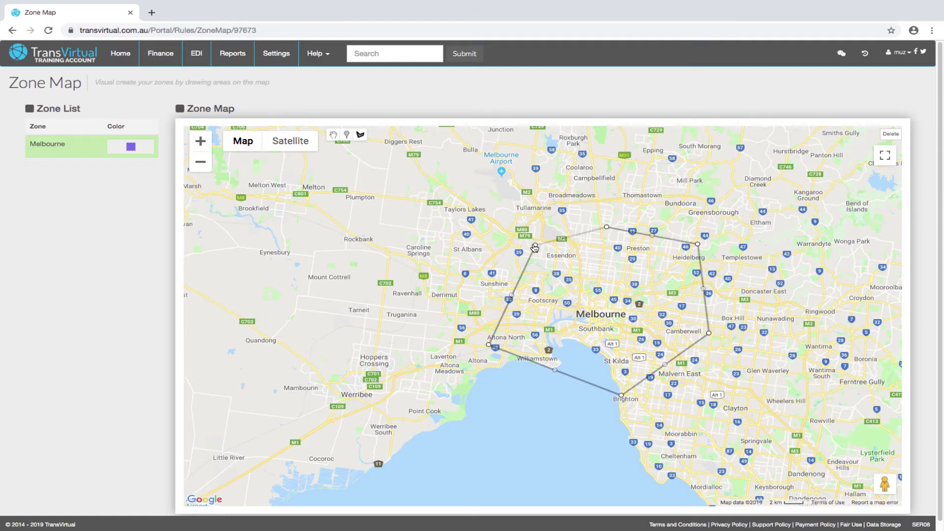
{"action": "left_click", "coordinate": [535, 245]}
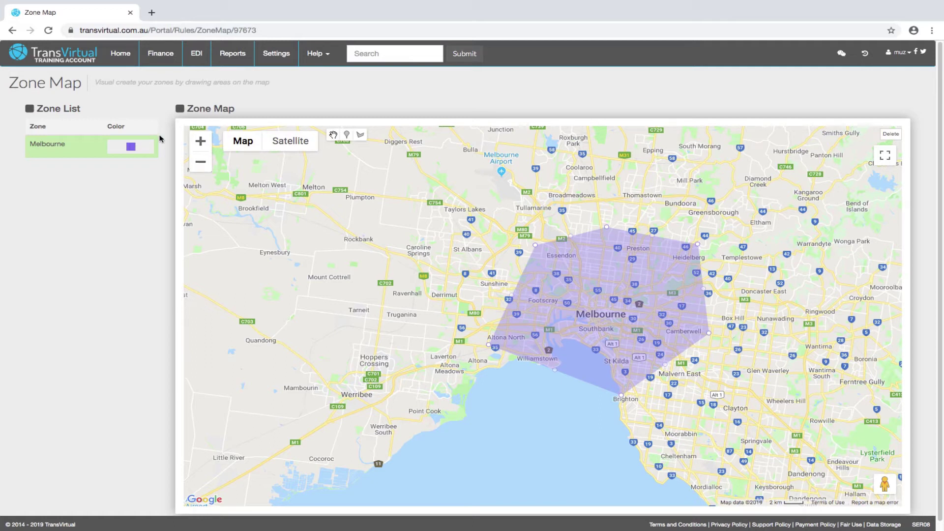
Return from the zone map to the 2020 Pricing Zones listing and load Useful-Postcode-Ranges.csv from the Desktop for a zone import
{"action": "left_click", "coordinate": [15, 33]}
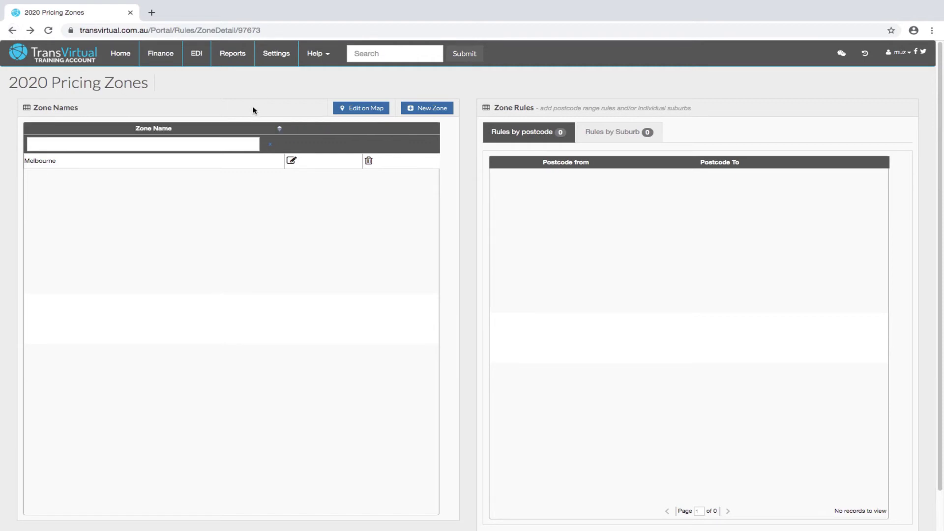
{"action": "left_click", "coordinate": [423, 111]}
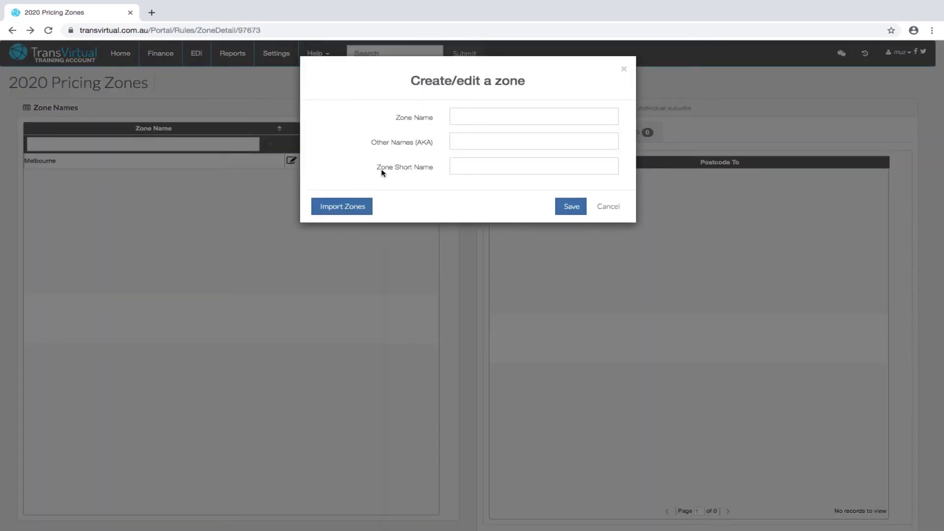
{"action": "left_click", "coordinate": [356, 208]}
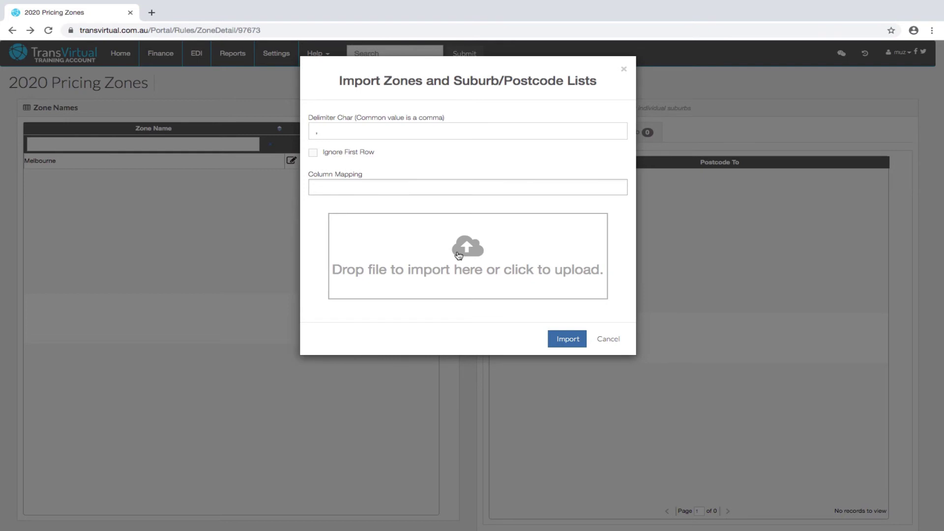
{"action": "left_click", "coordinate": [458, 255]}
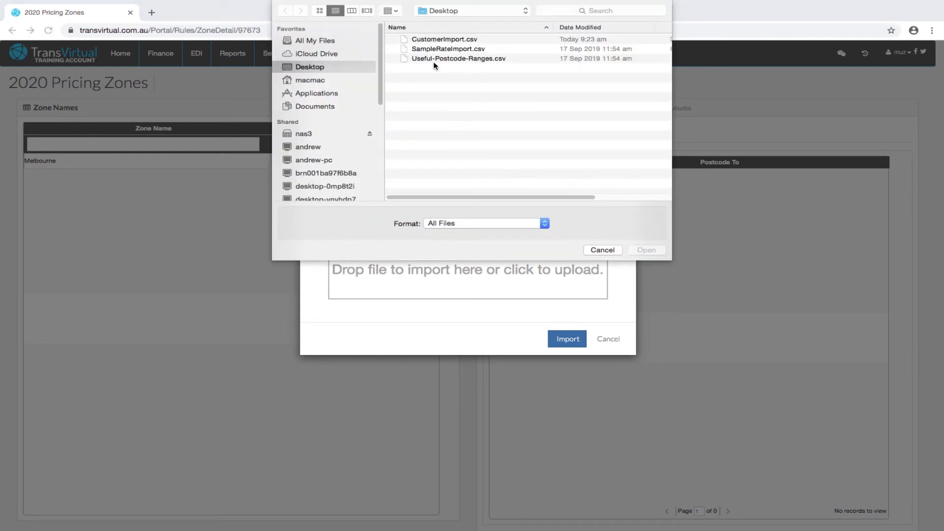
{"action": "double_click", "coordinate": [436, 59]}
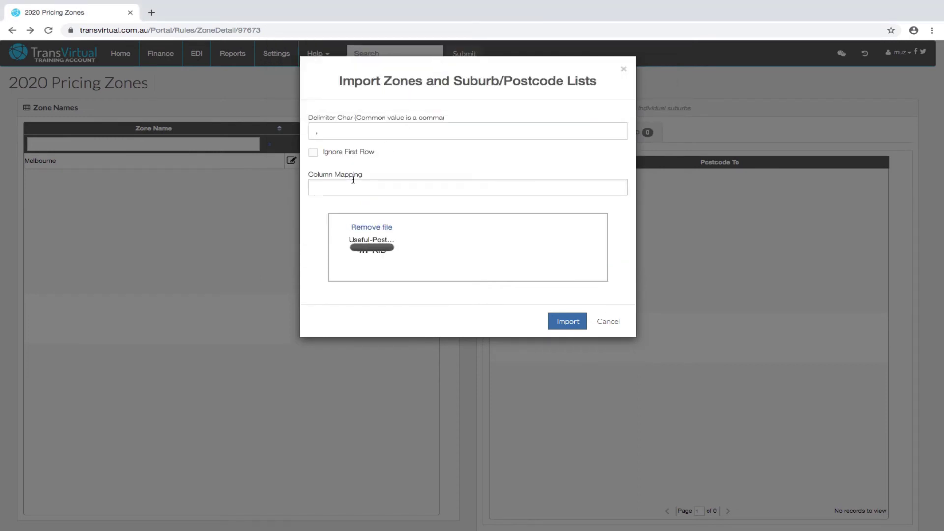
Set the import to ignore the first row and map the file's first column to Zone Name
{"action": "left_click", "coordinate": [313, 154]}
{"action": "left_click", "coordinate": [321, 186]}
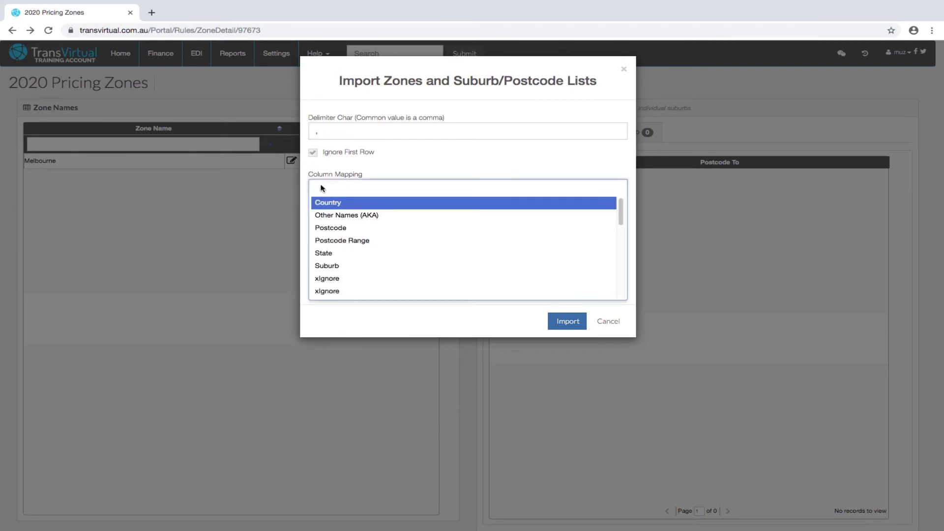
{"action": "type", "text": "sub"}
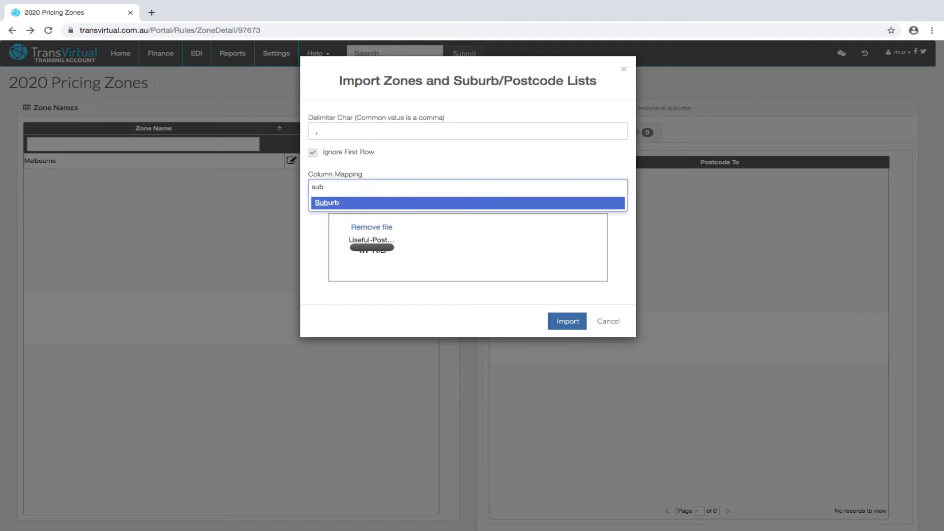
{"action": "key", "text": "BackSpace"}
{"action": "key", "text": "BackSpace"}
{"action": "key", "text": "BackSpace"}
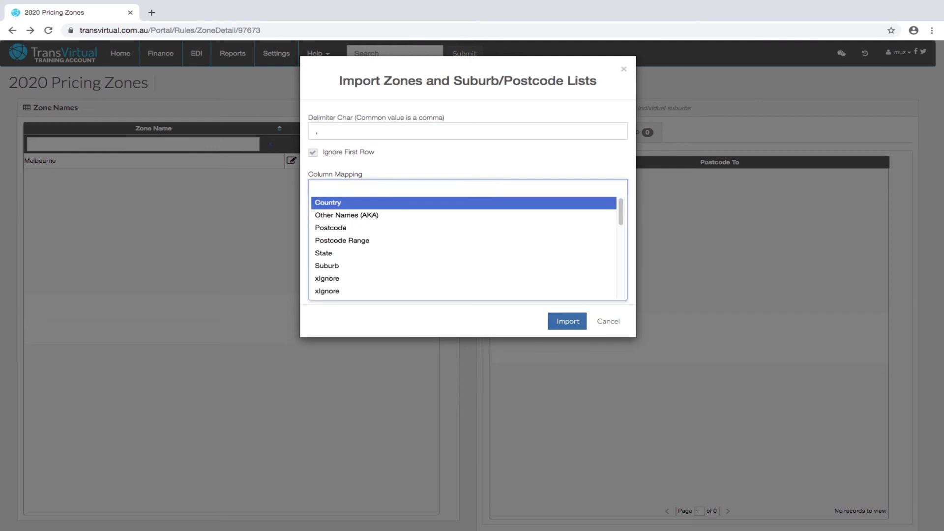
{"action": "type", "text": "zon"}
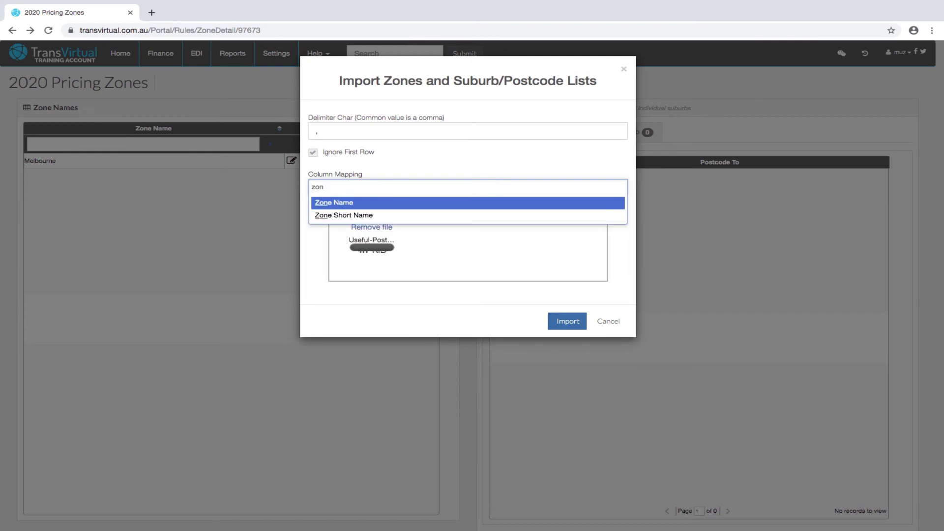
{"action": "left_click", "coordinate": [332, 205]}
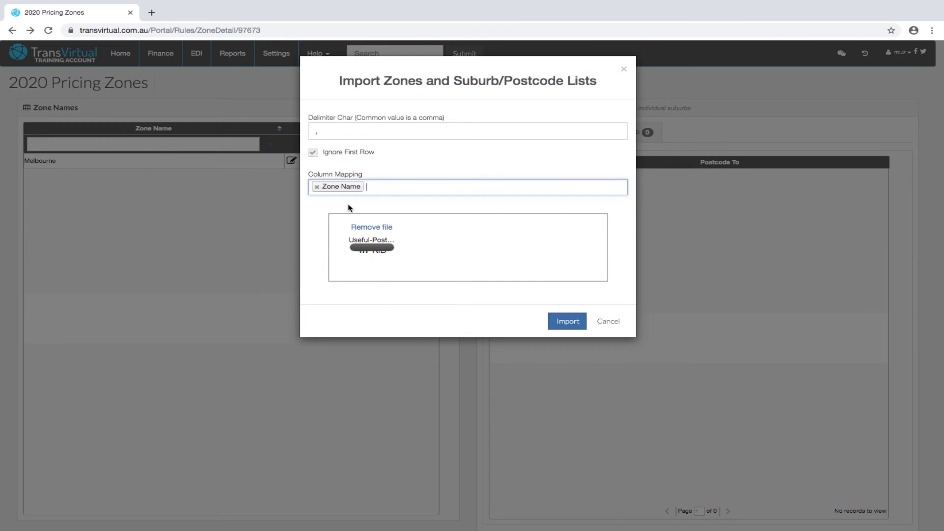
Map the import file's second column to Postcode Range and its third column to Postcode
{"action": "type", "text": "sub"}
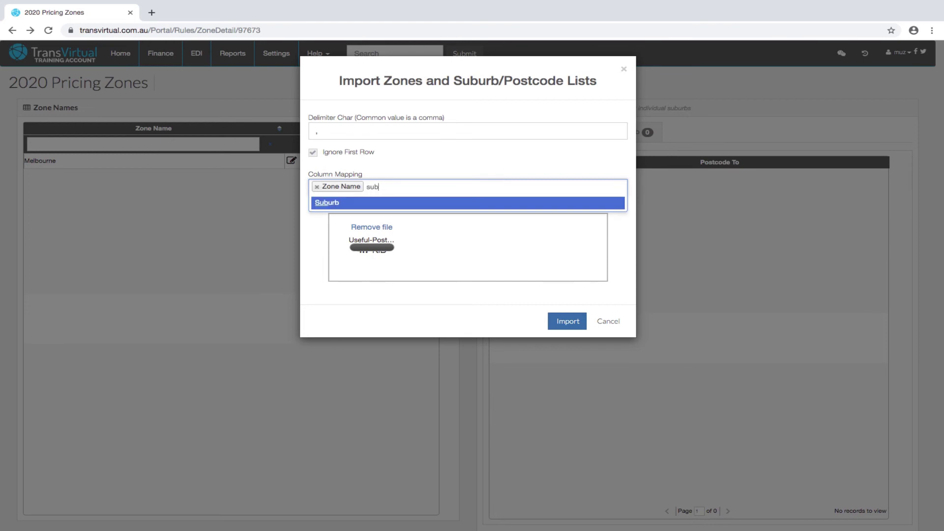
{"action": "key", "text": "BackSpace"}
{"action": "key", "text": "BackSpace"}
{"action": "key", "text": "BackSpace"}
{"action": "type", "text": "pos"}
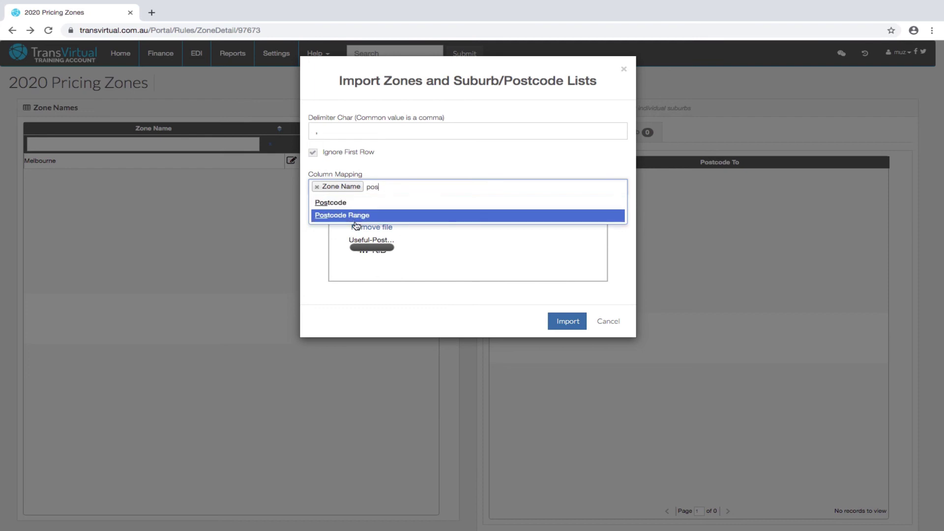
{"action": "left_click", "coordinate": [360, 219]}
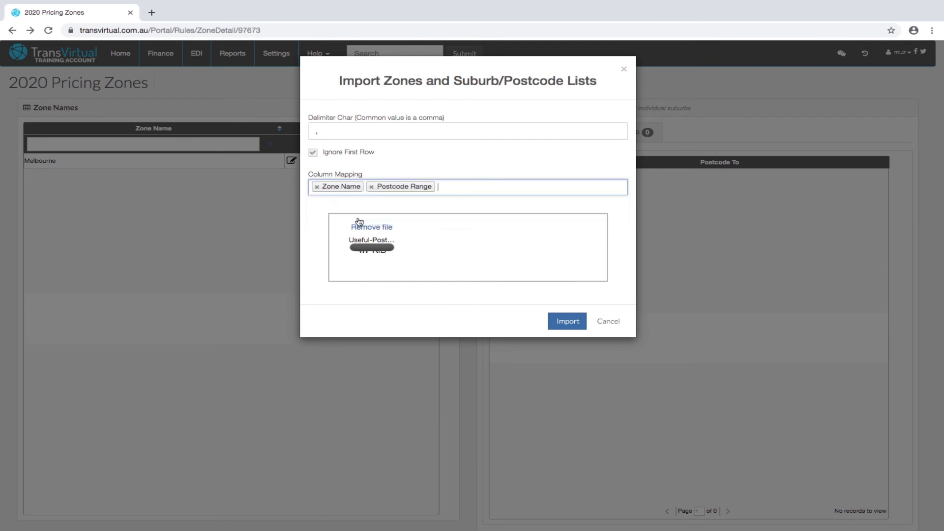
{"action": "type", "text": "post"}
{"action": "left_click", "coordinate": [389, 210]}
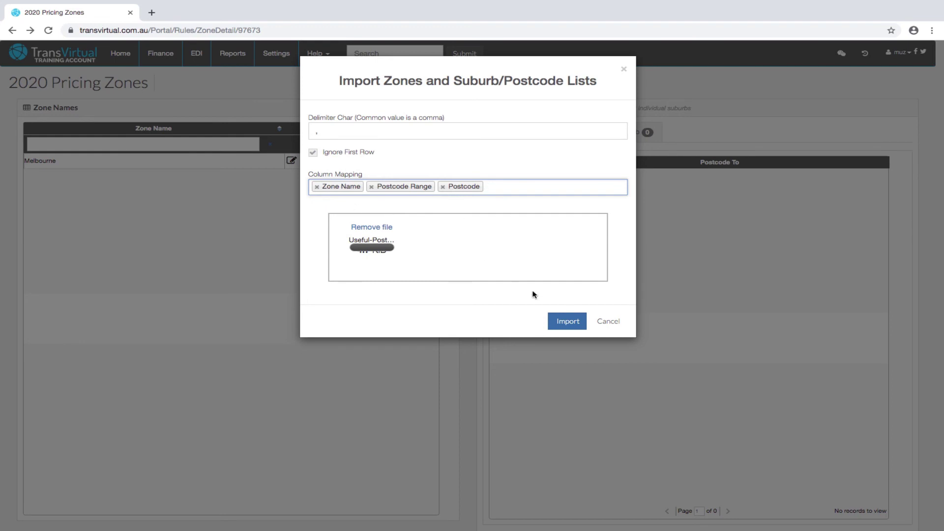
Run the zone import and show the postcode rules of the Adelaide Plans zone
{"action": "left_click", "coordinate": [565, 322]}
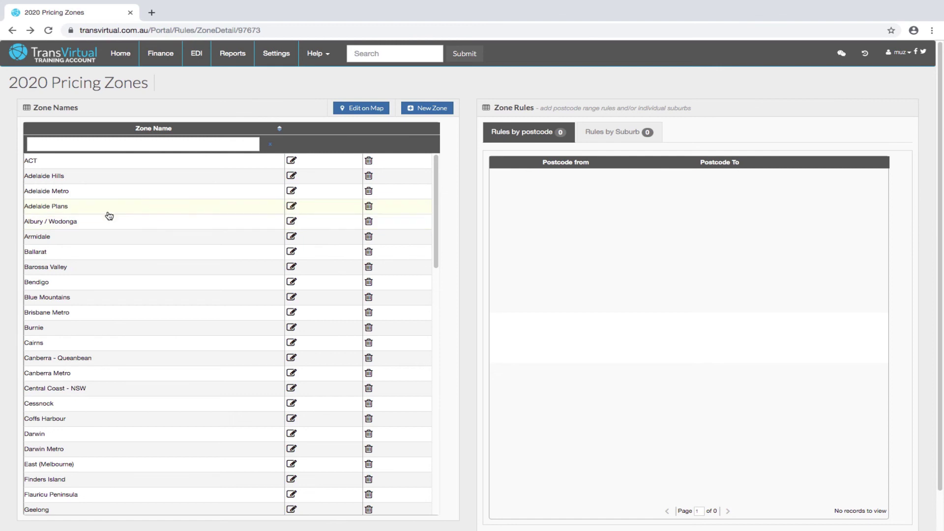
{"action": "left_click", "coordinate": [110, 212]}
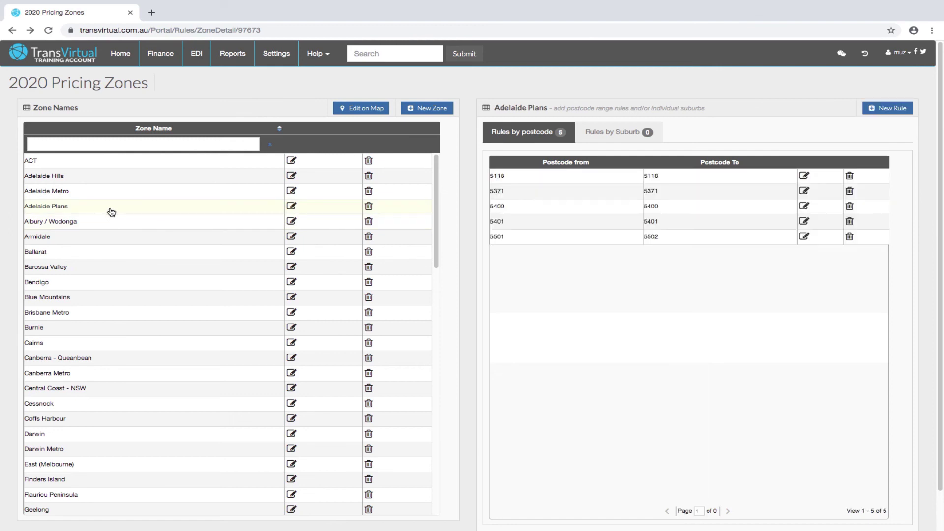